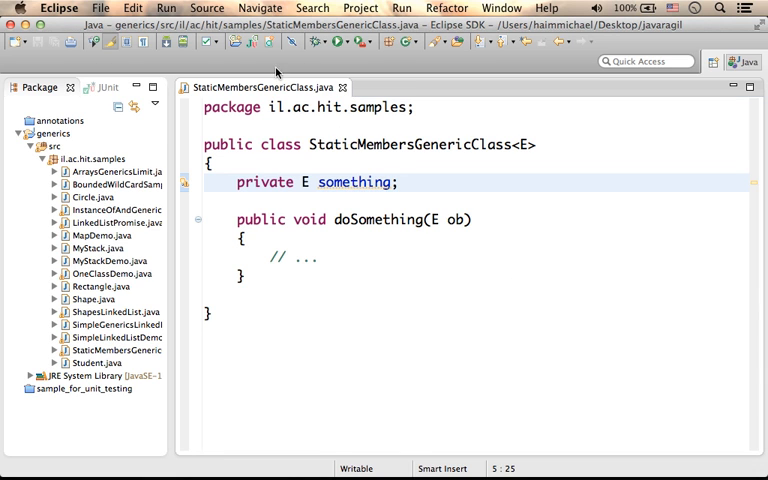
Step: Maximise the StaticMembersGenericClass.java editor so the code fills the window
double_click(295, 87)
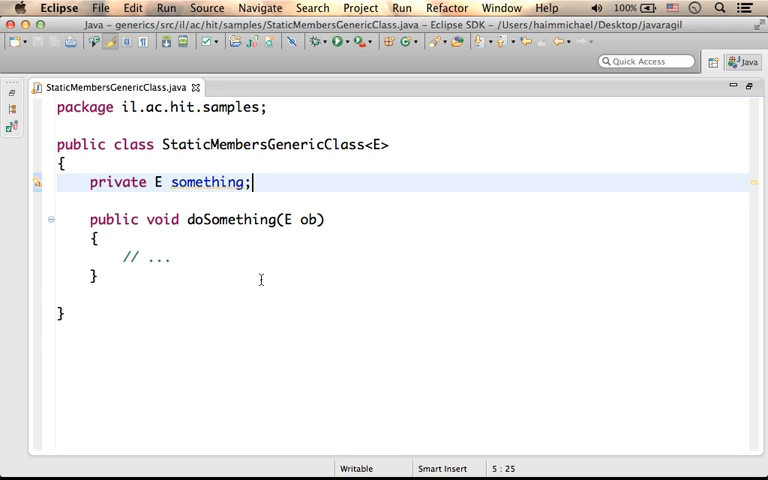
click(149, 182)
text(static)
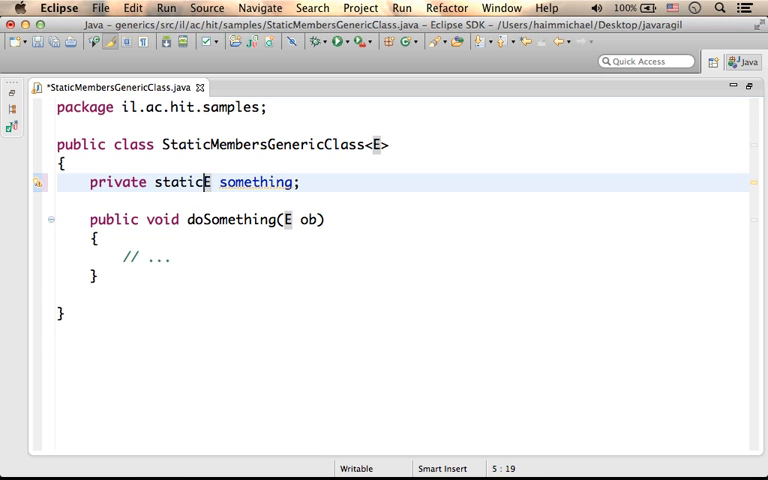
key(ctrl+s)
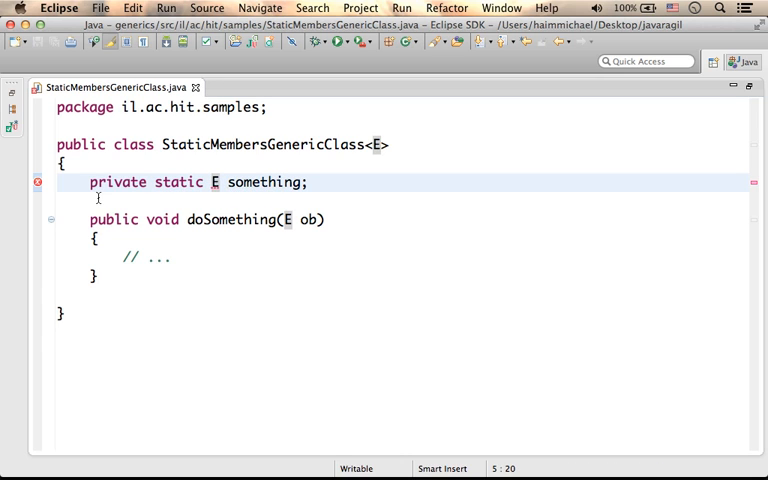
key(BackSpace)
key(BackSpace)
key(BackSpace)
key(ctrl+s)
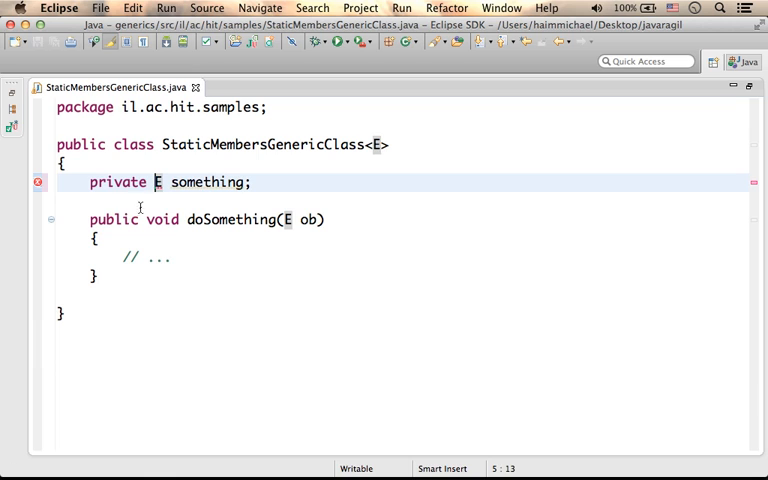
Step: Mark doSomething static, save to see the compile error, then revert it to non-static and save
click(147, 219)
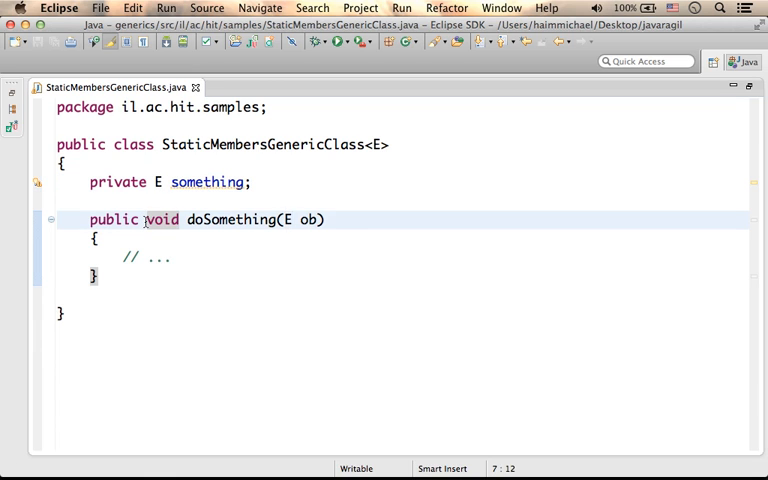
text(static)
key(ctrl+s)
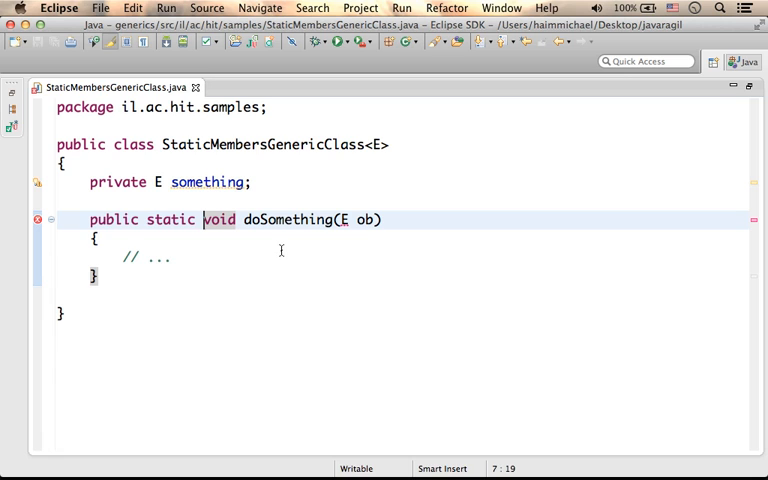
key(shift+ctrl+Left)
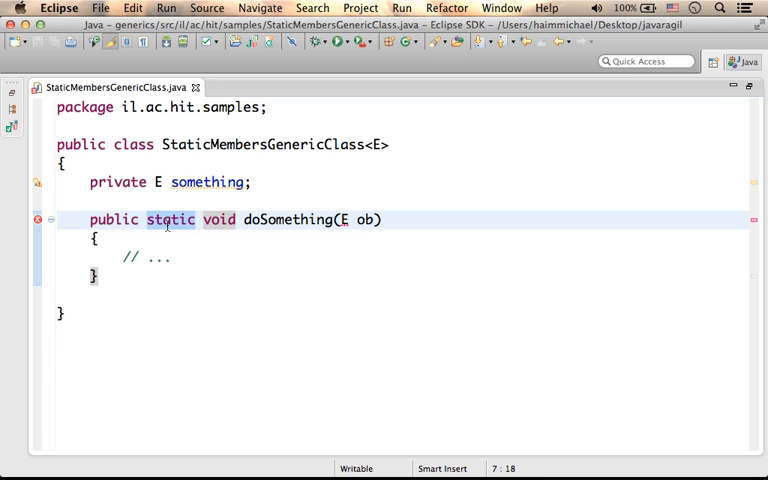
key(BackSpace)
key(BackSpace)
key(ctrl+s)
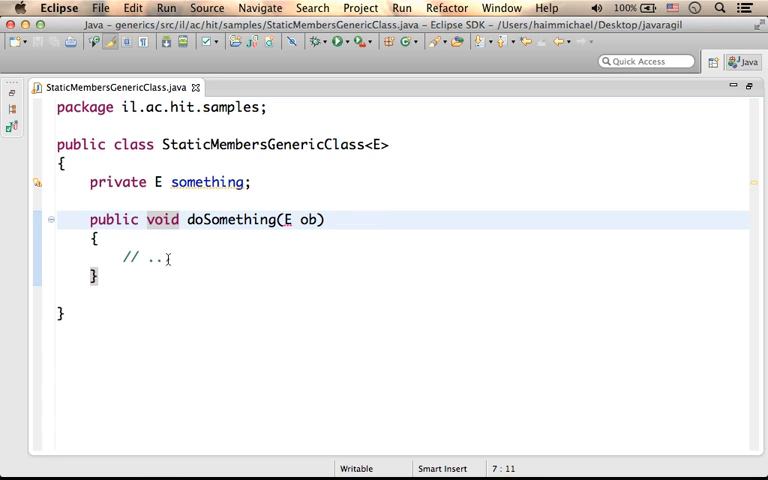
click(154, 290)
Step: Add a static initializer block declaring 'E ob;' and save, producing a compile error
key(Return)
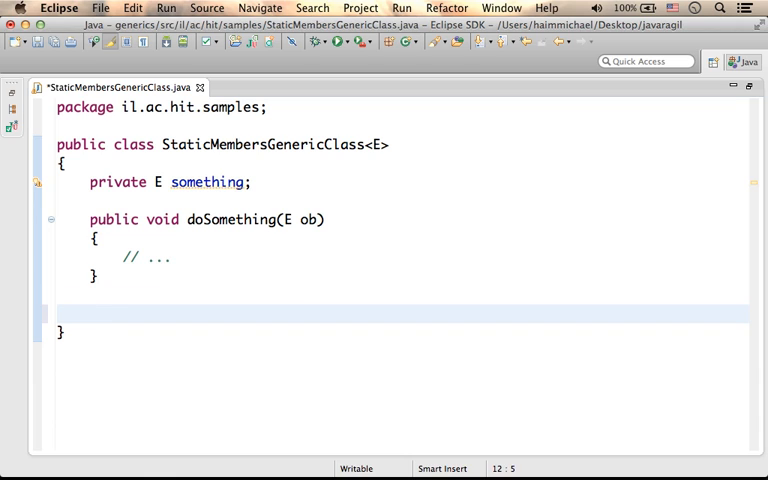
text(st)
text(atic)
key(Return)
text({)
key(Return)
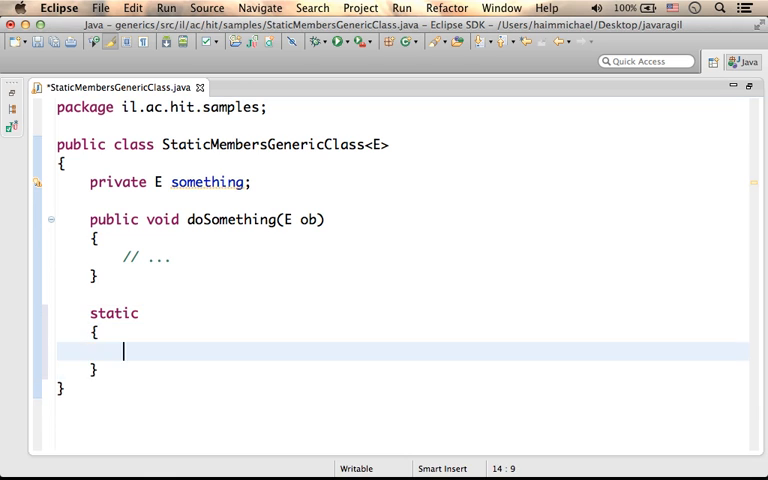
key(Return)
key(Up)
text(E )
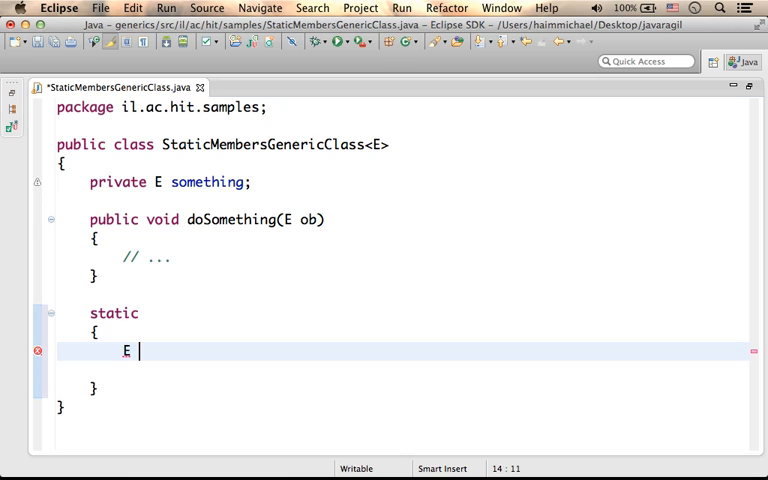
text(ob;)
key(ctrl+s)
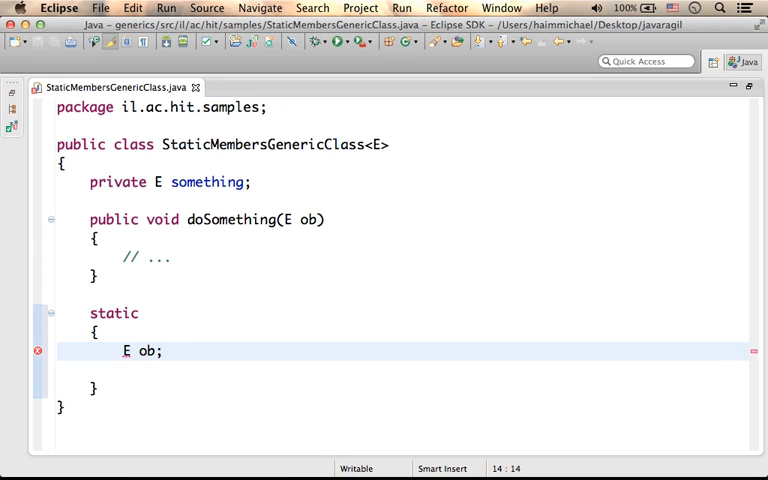